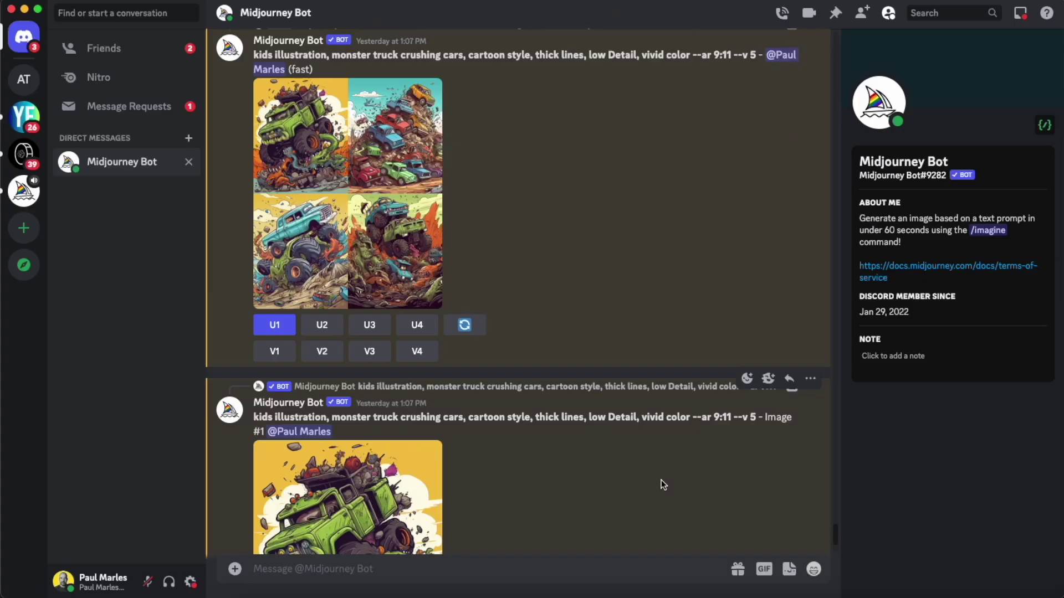
Enlarge the monster-truck image in the Midjourney DM, then open the elephant image full-size
scroll(660, 482, "down", 3)
scroll(661, 484, "down", 5)
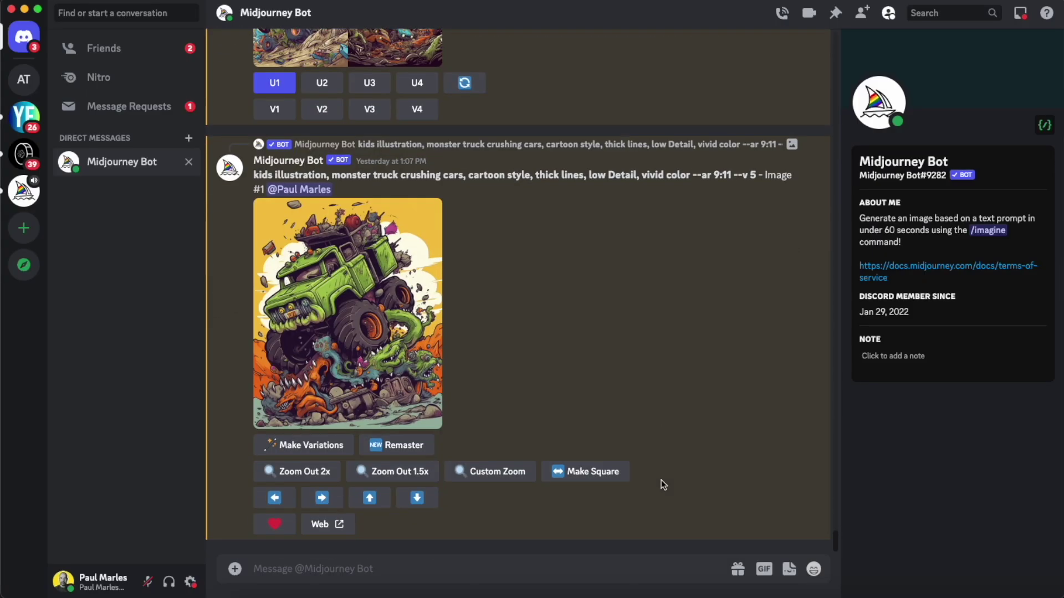
left_click(376, 322)
right_click(510, 328)
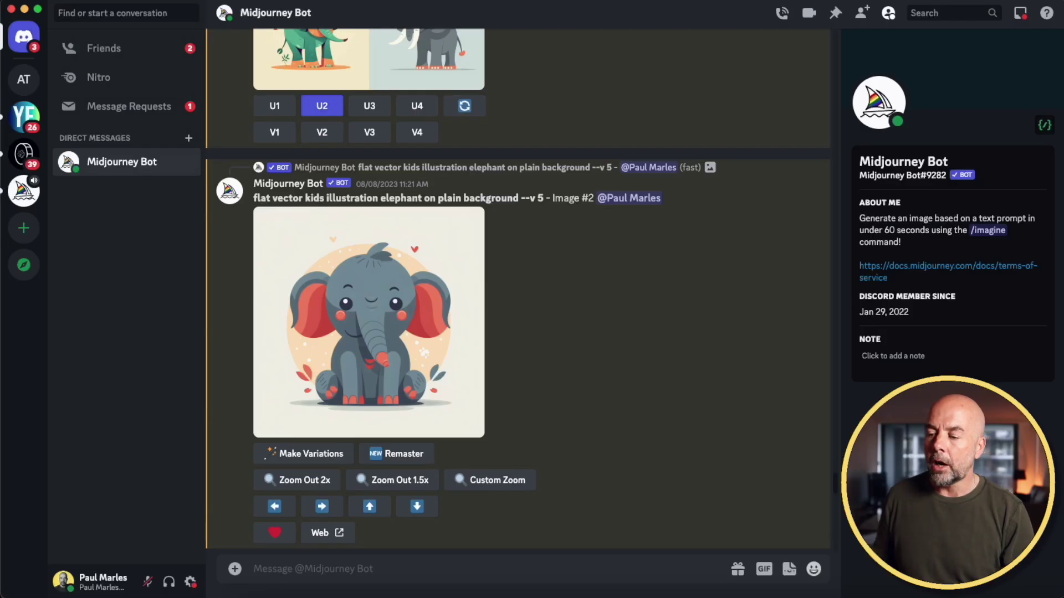
left_click(390, 319)
Save the elephant image as Elephant.png and open it in Preview
right_click(516, 277)
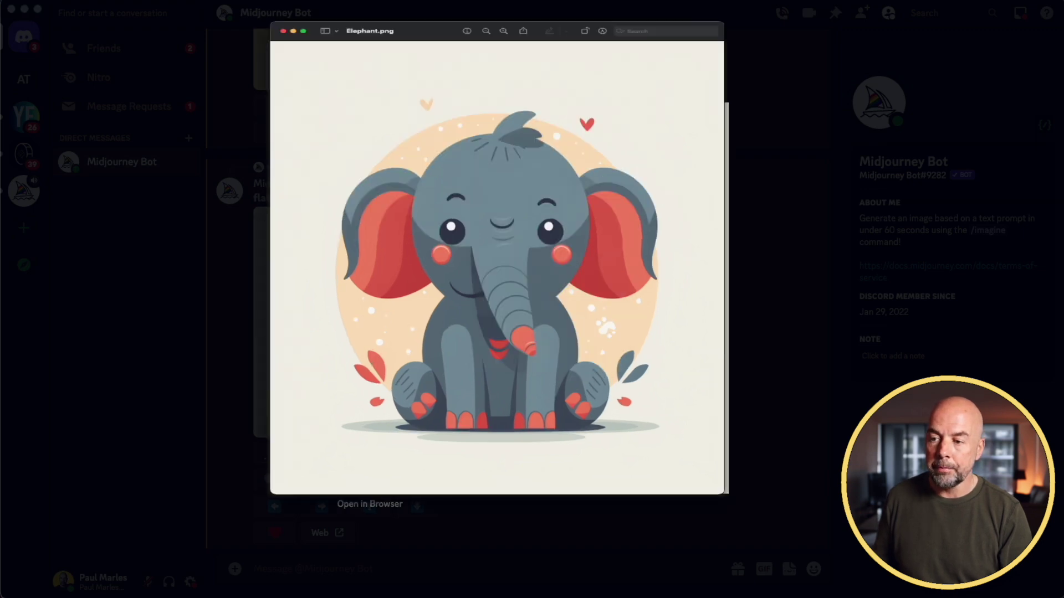
double_click(441, 26)
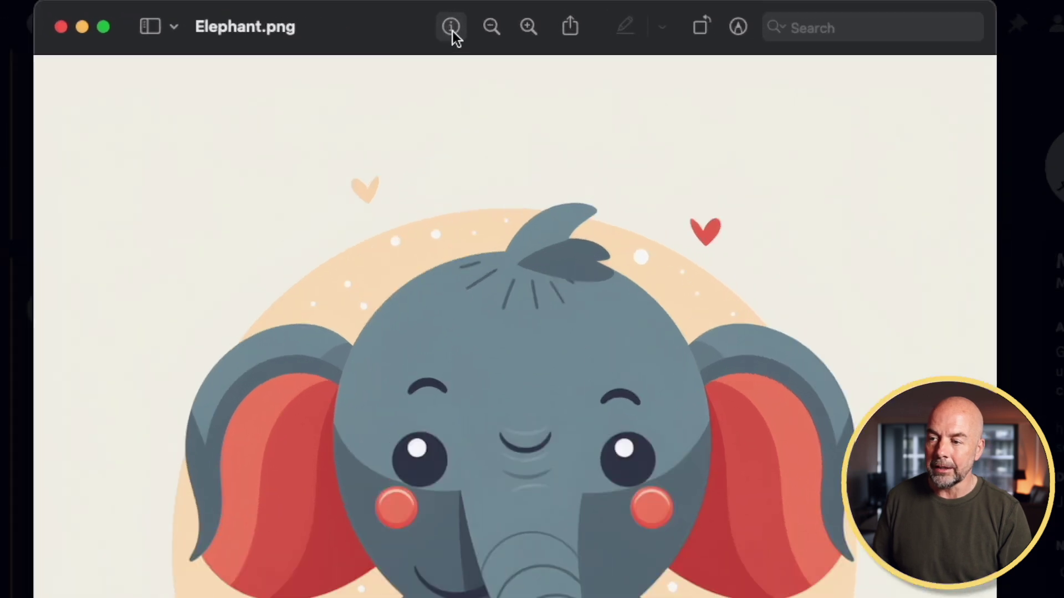
Show the General Info inspector for Elephant.png in Preview
left_click(481, 15)
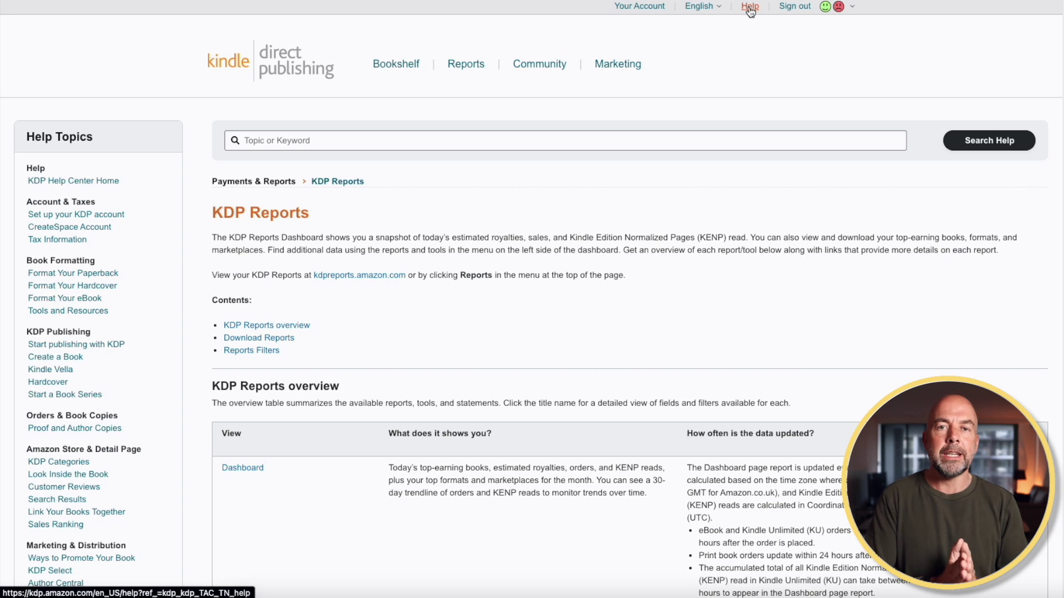
Go to KDP Help's Format Your Paperback topic and its Paperback Submission Guidelines page
left_click(749, 8)
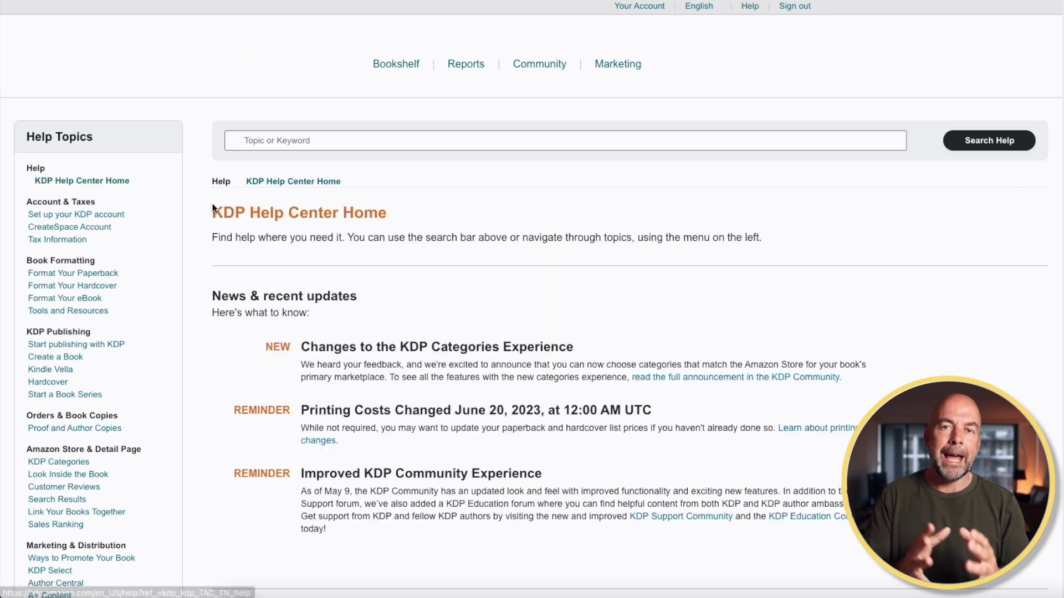
left_click(95, 277)
left_click(103, 436)
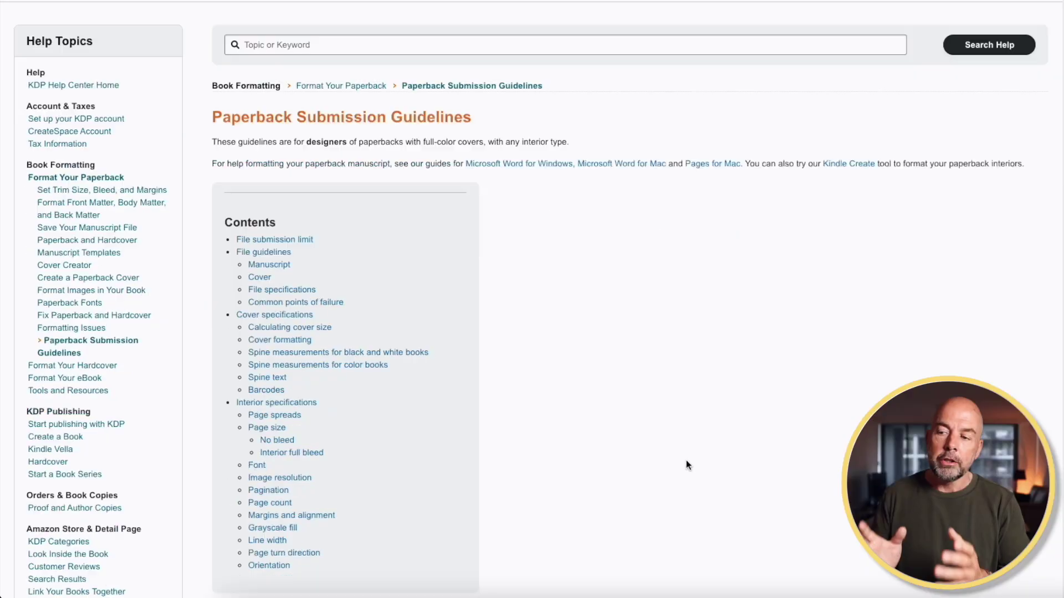
Scroll the KDP help page down to the 300 DPI print image requirement
scroll(686, 462, "down", 6)
scroll(686, 461, "down", 3)
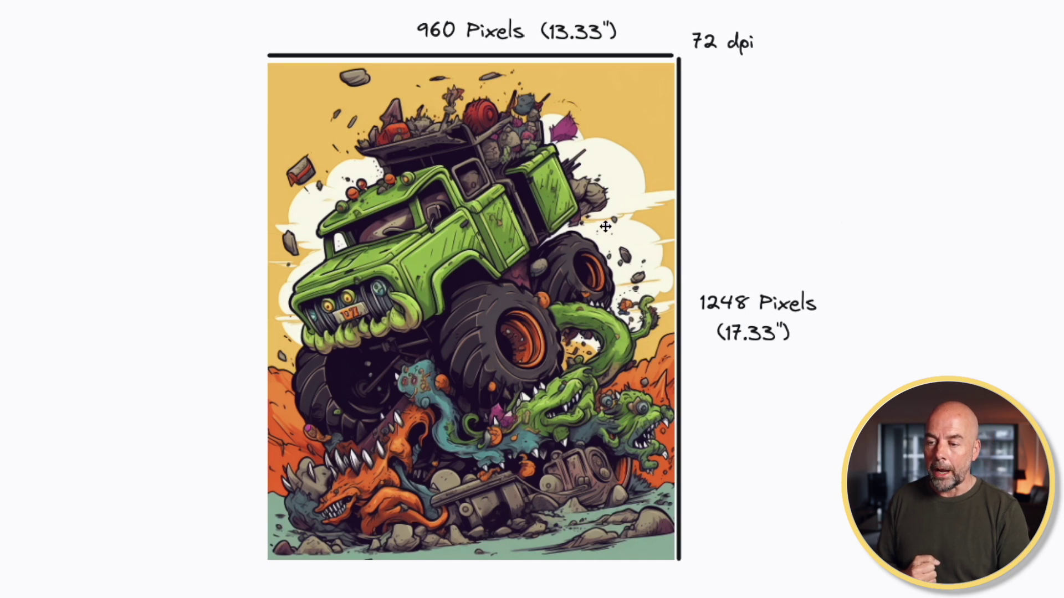
Scale the monster-truck image down toward its bottom-left corner
left_click_drag(677, 59, 420, 290)
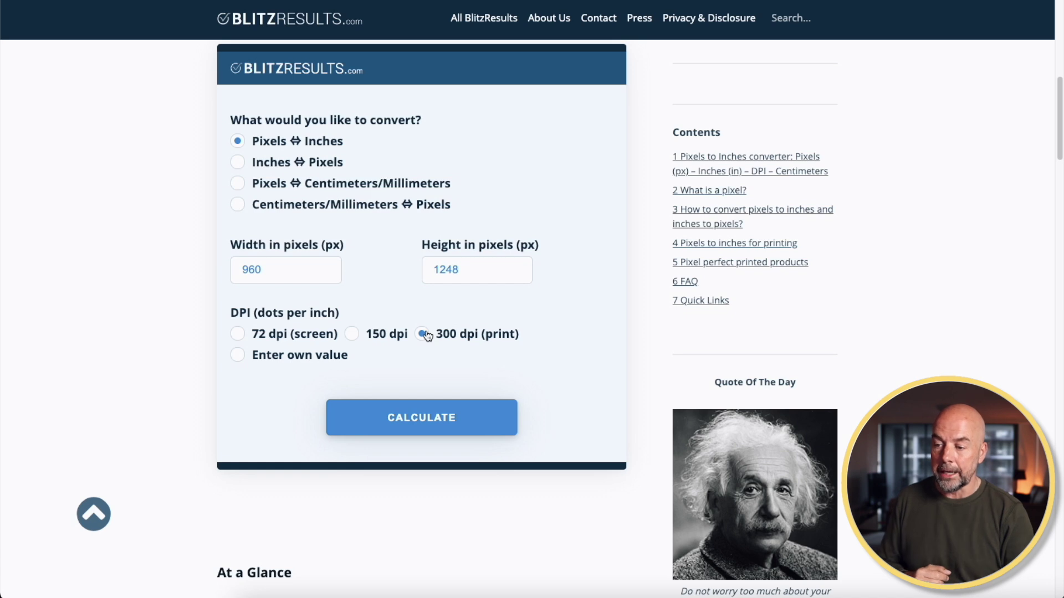
Calculate the print size of 960 × 1248 pixels at 300 dpi: 3.20 × 4.16 inches
left_click(431, 422)
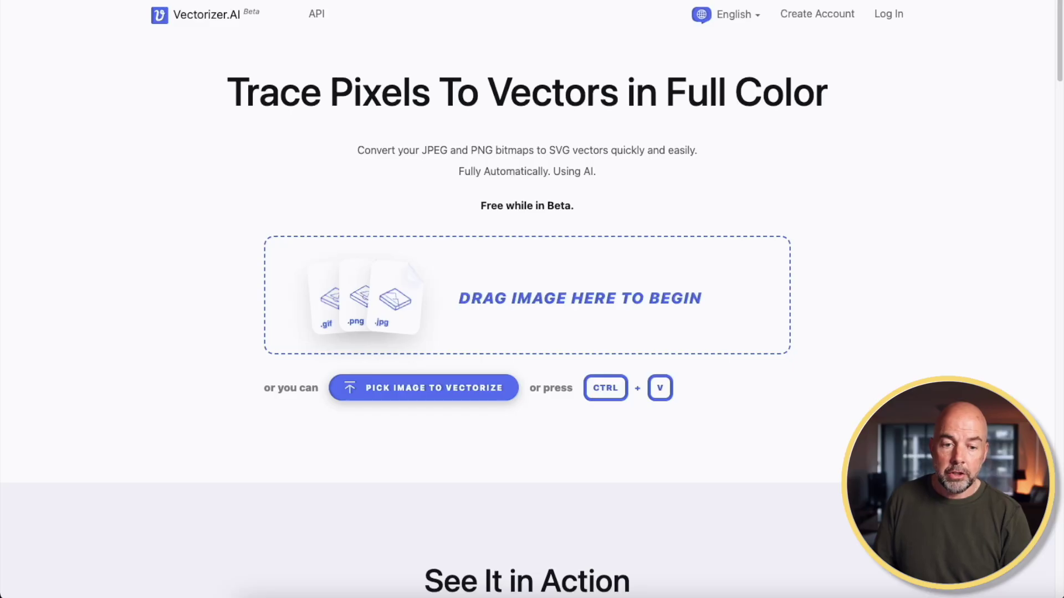
Drop the monster-truck PNG from the desktop onto Vectorizer.AI to vectorize it
left_click_drag(1061, 160, 531, 241)
left_click_drag(479, 295, 480, 295)
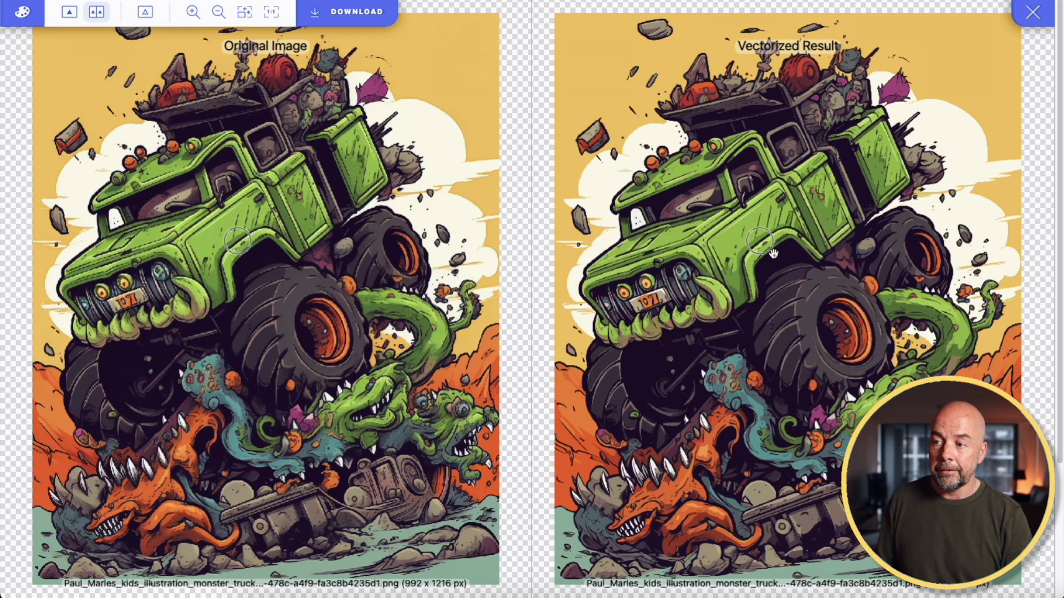
left_click(193, 12)
left_click(192, 12)
left_click(192, 13)
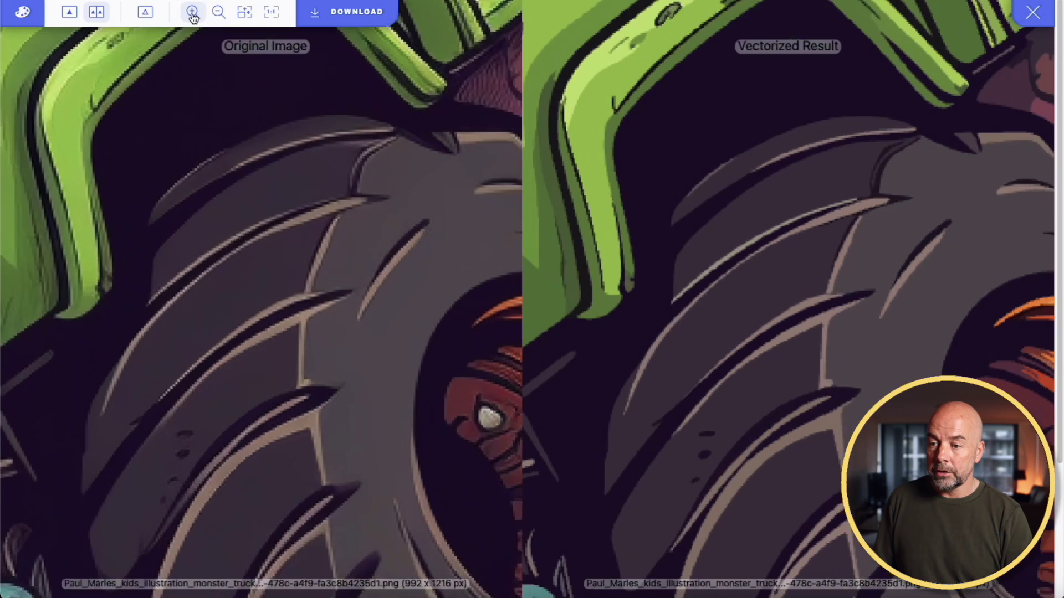
left_click(193, 13)
left_click(193, 13)
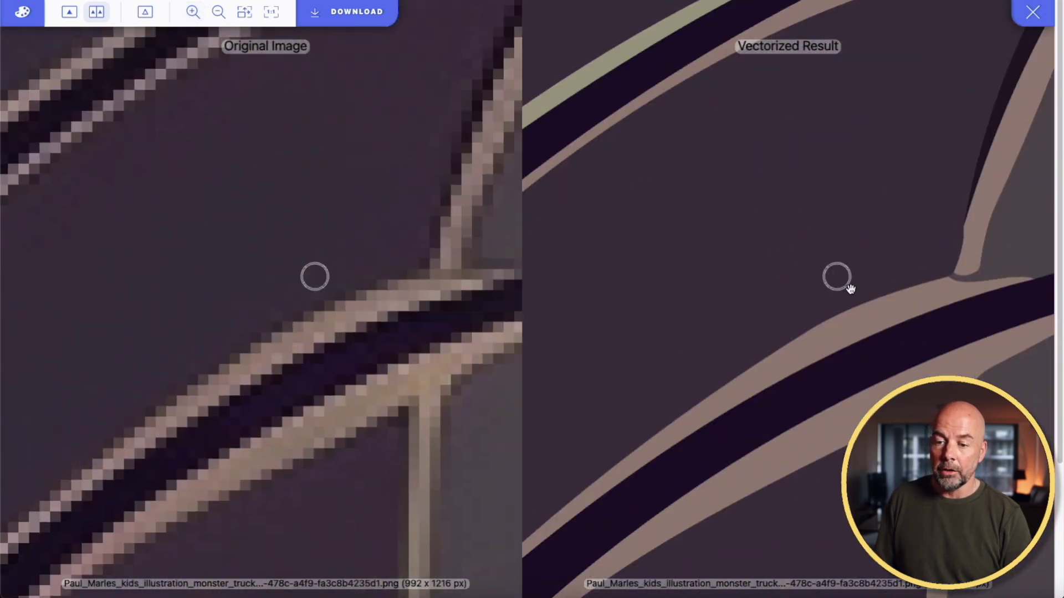
left_click(245, 12)
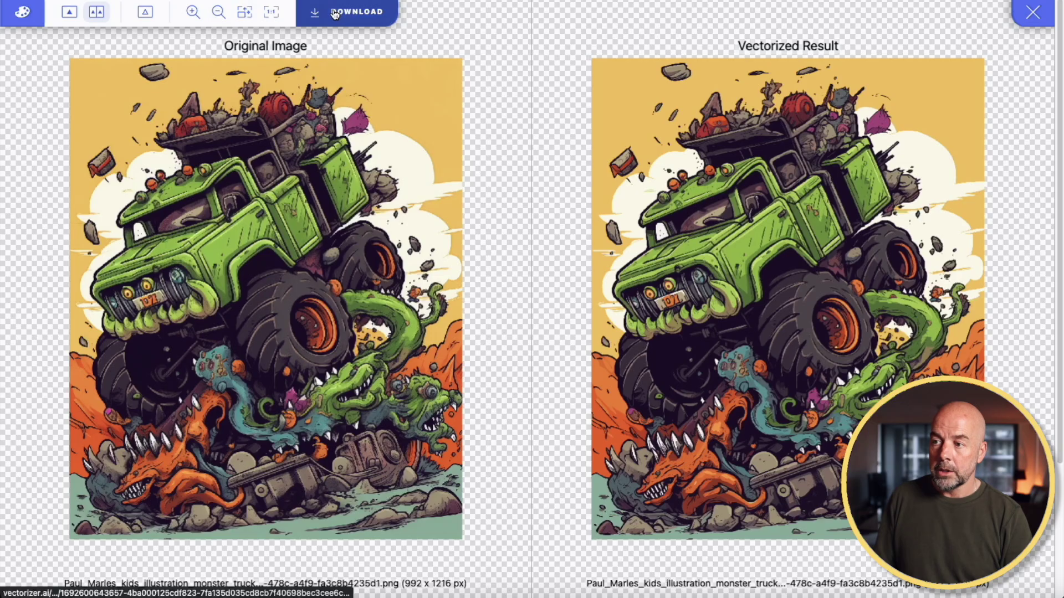
Download the monster truck as a Fill-shapes vector and open it in Affinity Designer
left_click(340, 13)
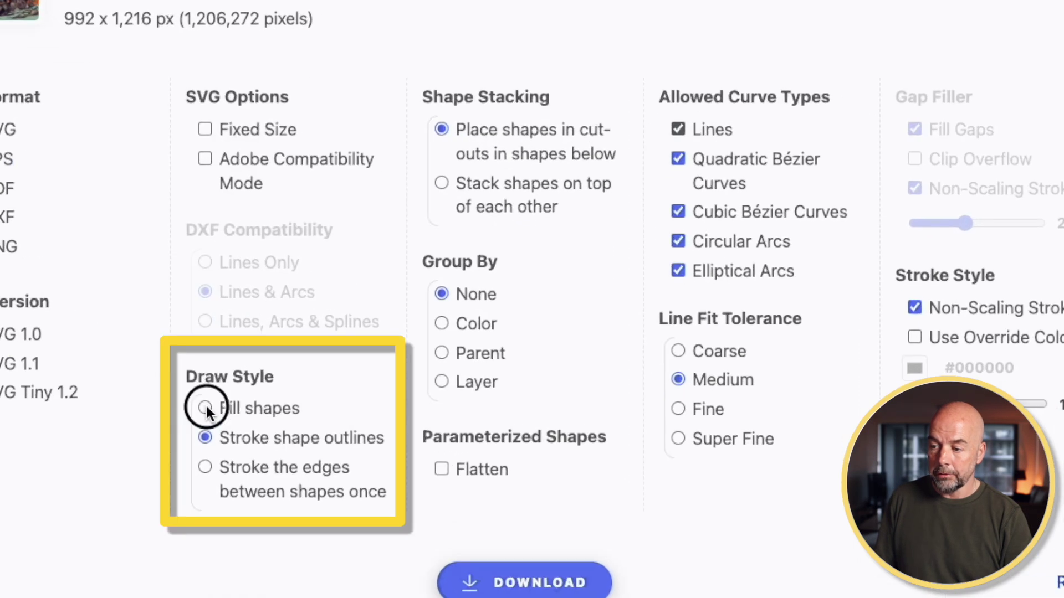
left_click(205, 409)
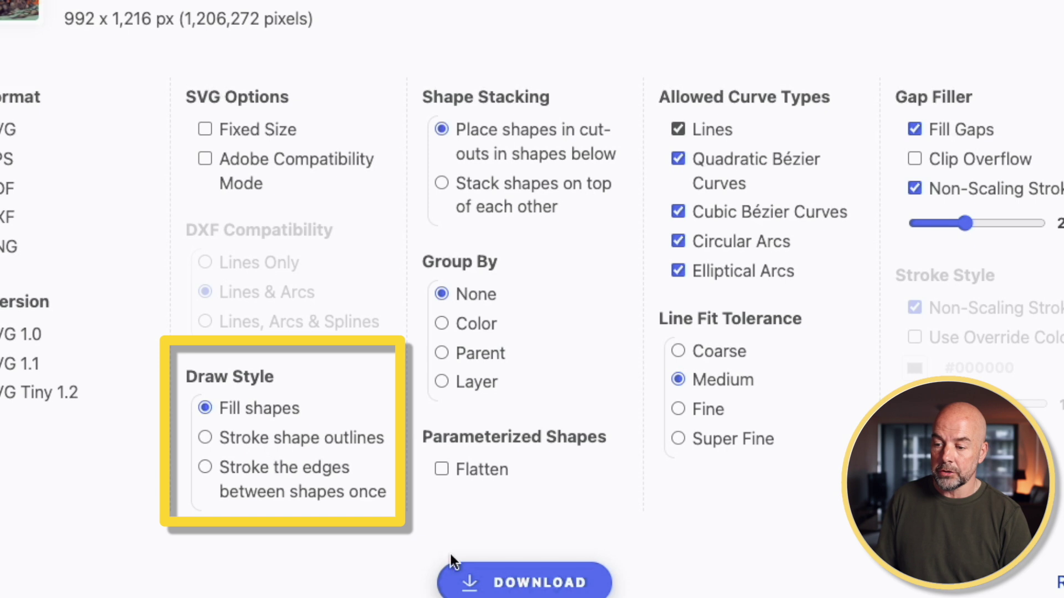
left_click(505, 593)
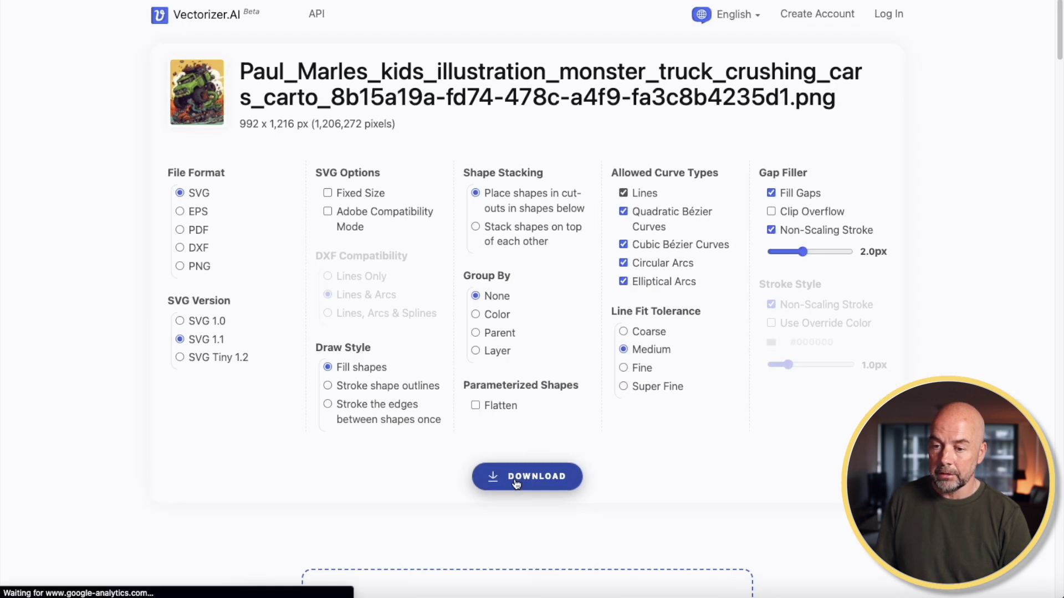
left_click_drag(515, 484, 893, 308)
left_click_drag(708, 254, 515, 590)
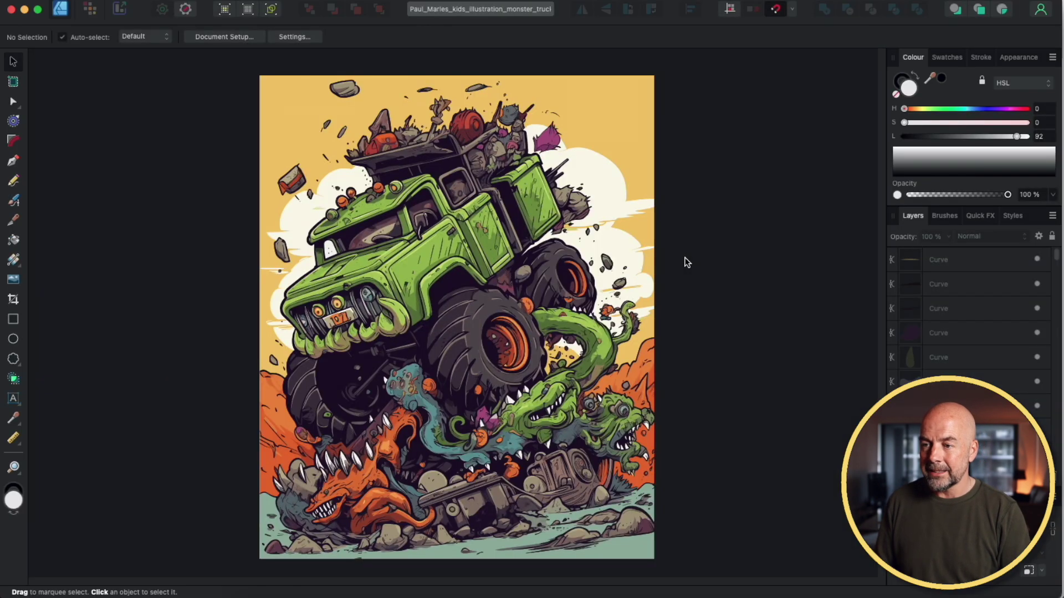
scroll(686, 251, "up", 10)
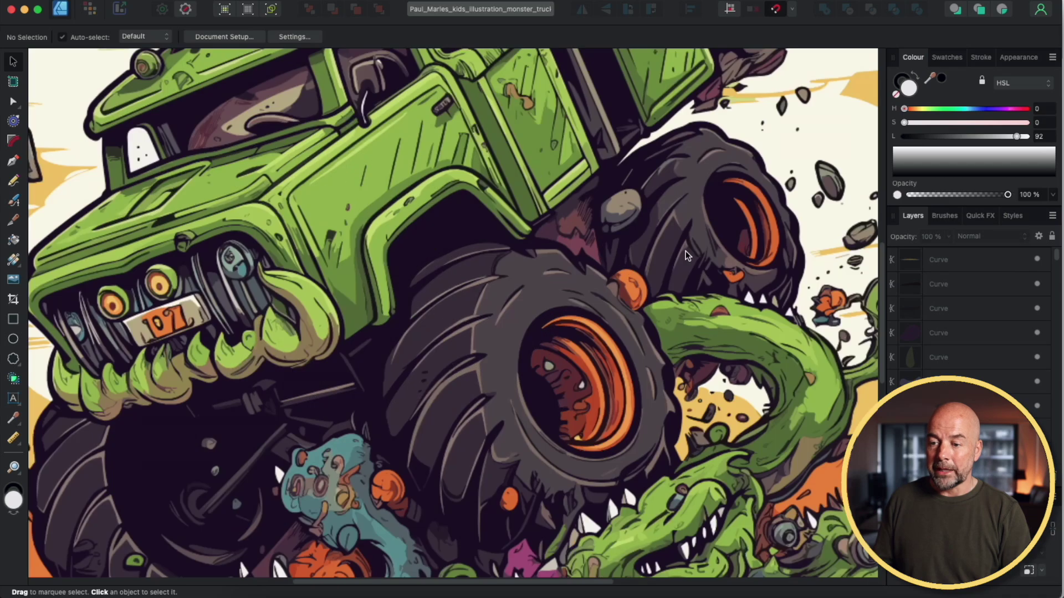
scroll(686, 251, "down", 10)
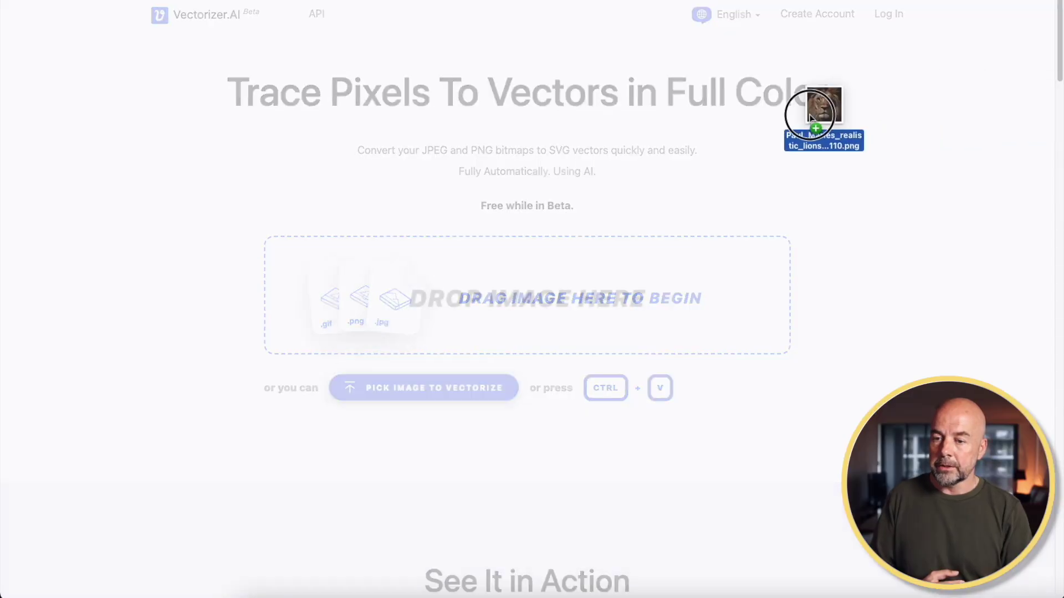
Drop the lion's-face PNG onto the Vectorizer.AI page to upload it
left_click_drag(824, 114, 503, 255)
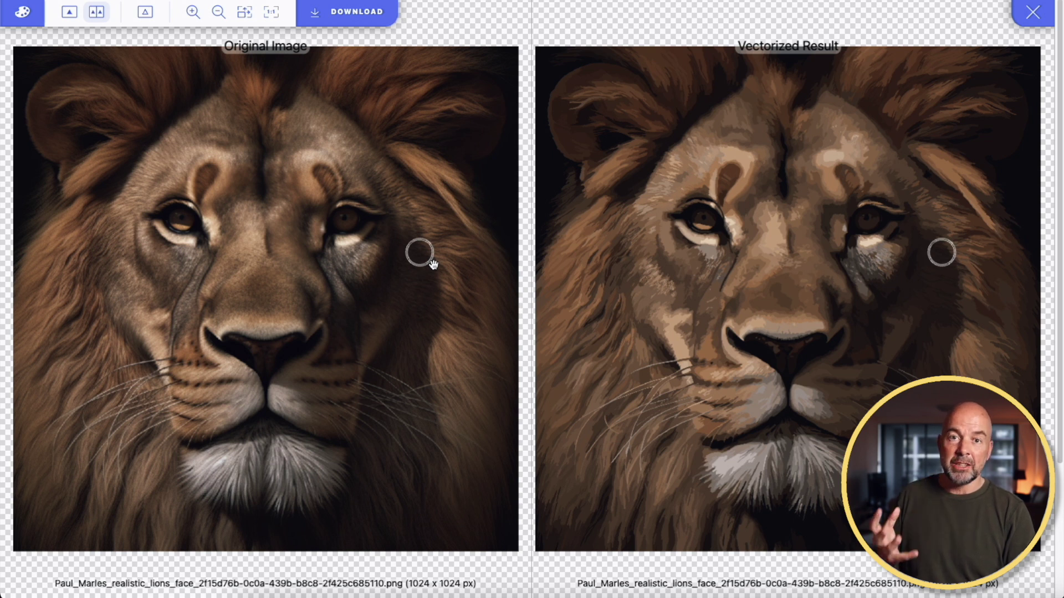
Zoom in on the lion's nose, pan to the brow and eye, then zoom back out
left_click(193, 12)
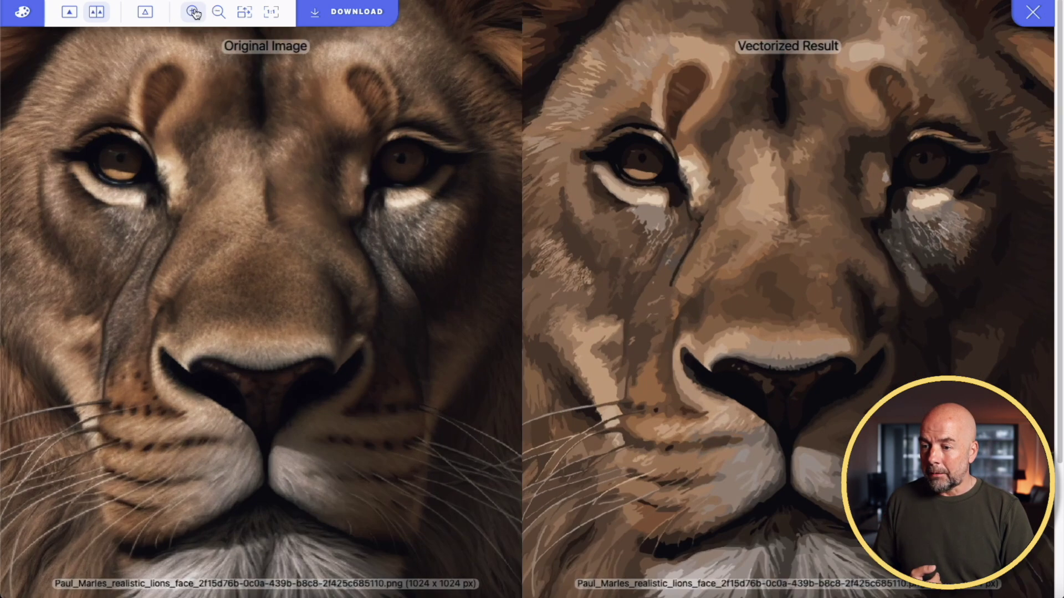
left_click(193, 12)
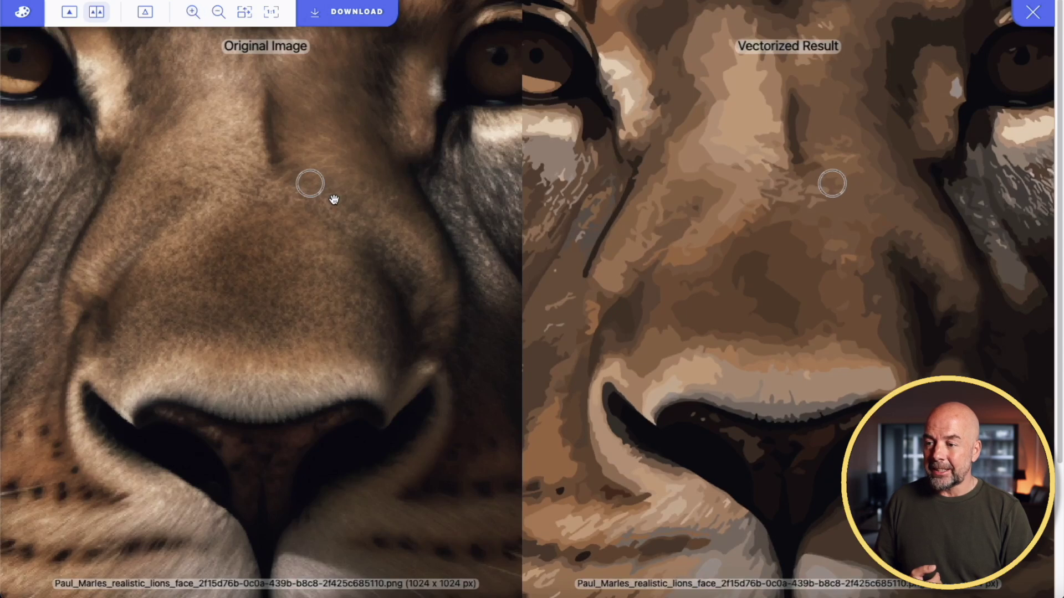
left_click_drag(343, 201, 293, 270)
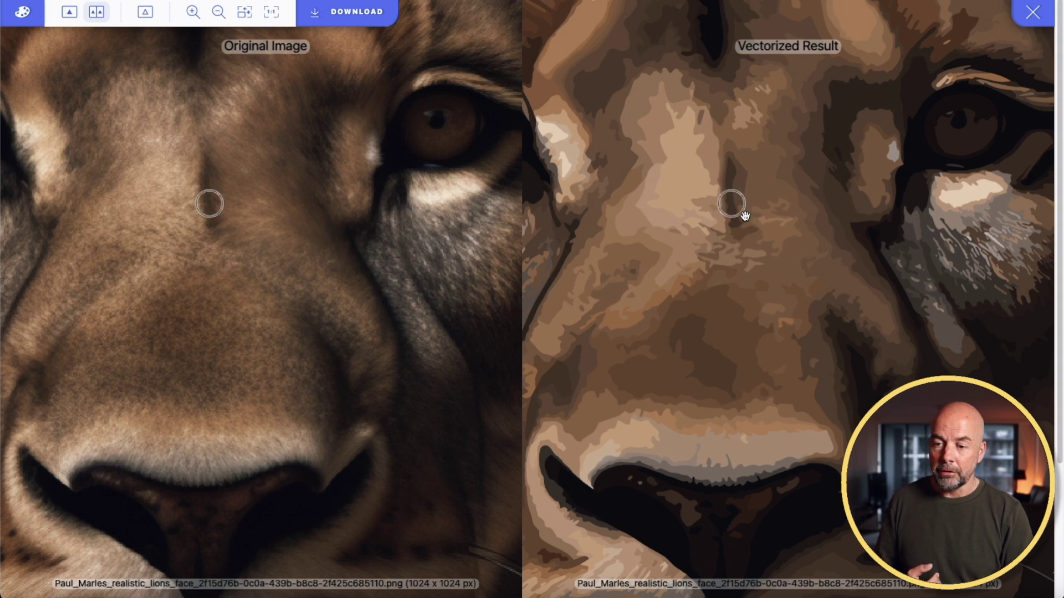
left_click(219, 12)
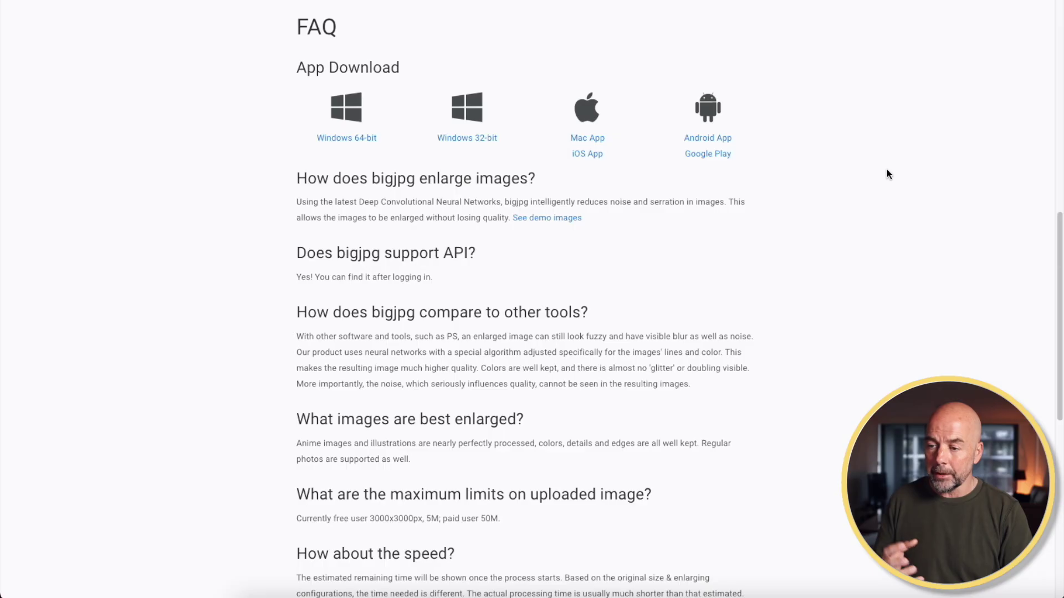
Review the bigjpg upload-limit FAQ, then add the monster-truck PNG to the Select Images drop zone
scroll(887, 171, "down", 1)
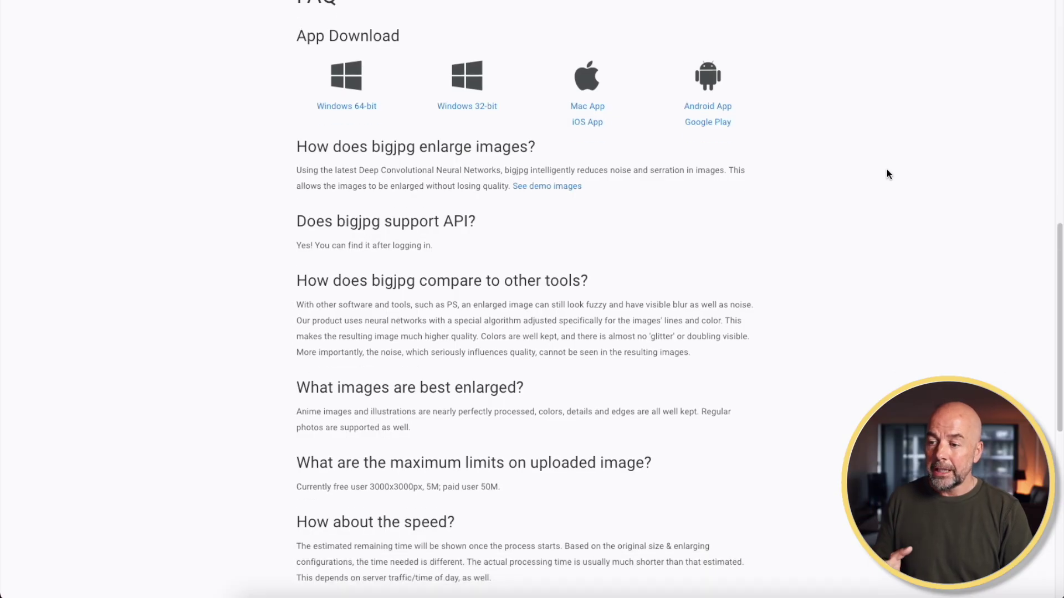
scroll(837, 215, "down", 1)
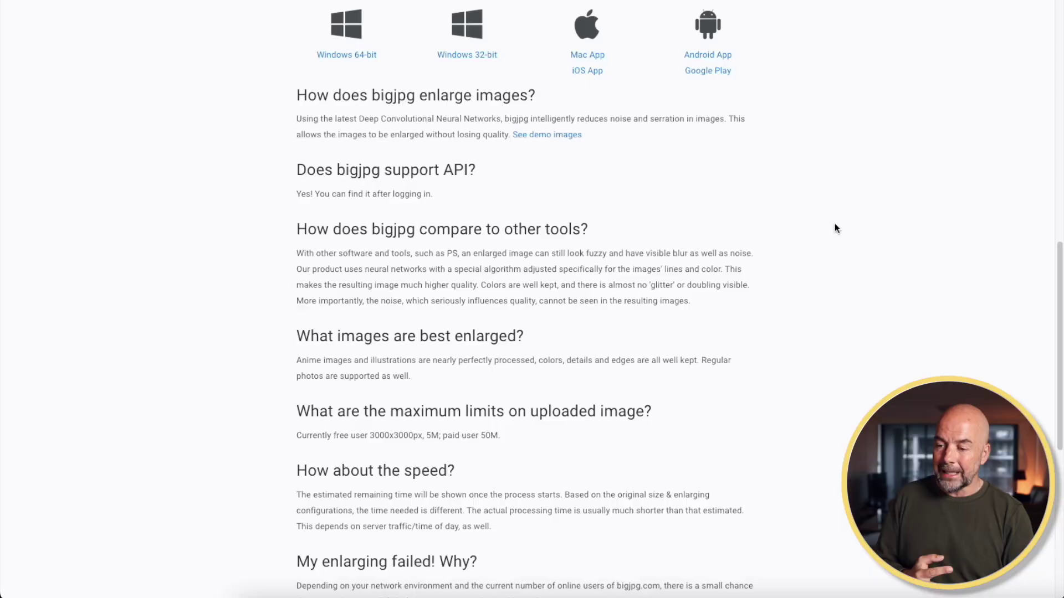
scroll(836, 228, "down", 2)
scroll(836, 228, "down", 1)
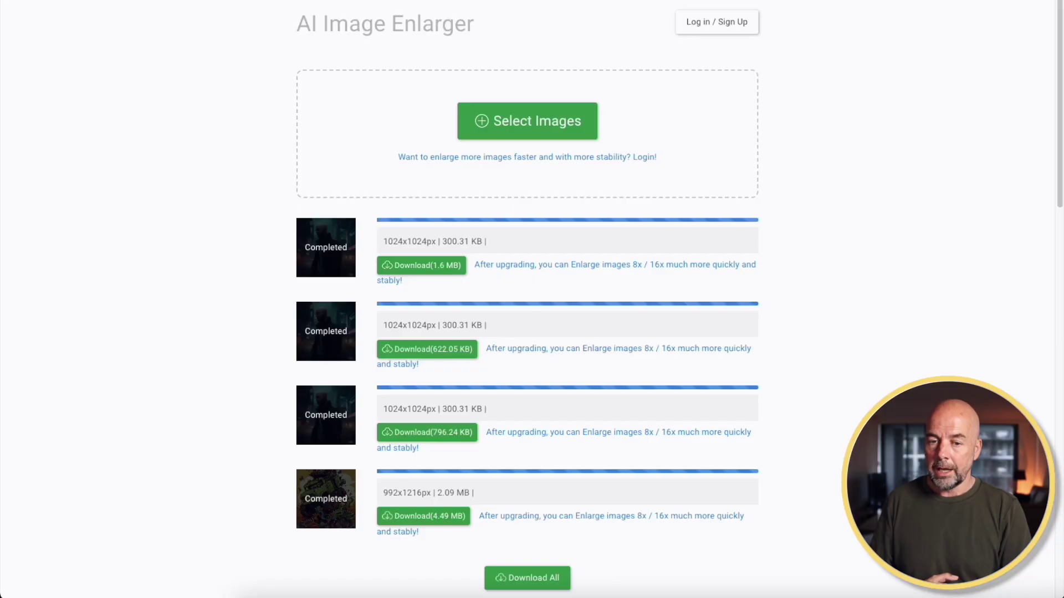
left_click_drag(1061, 138, 524, 133)
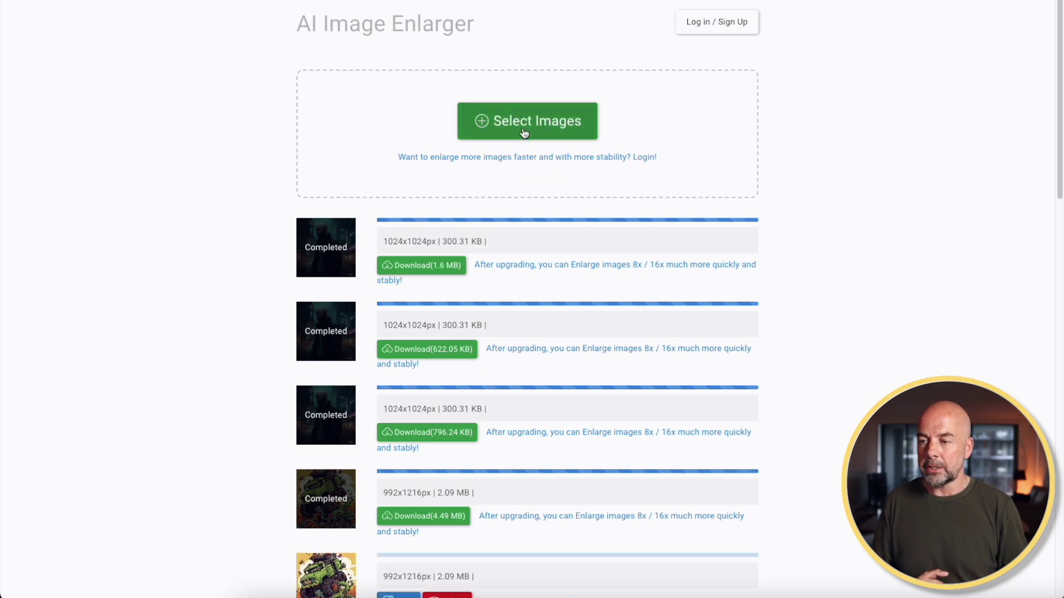
Enlarge the new monster-truck image 4x as Artwork with Noise Reduction None
scroll(524, 133, "down", 5)
left_click(397, 328)
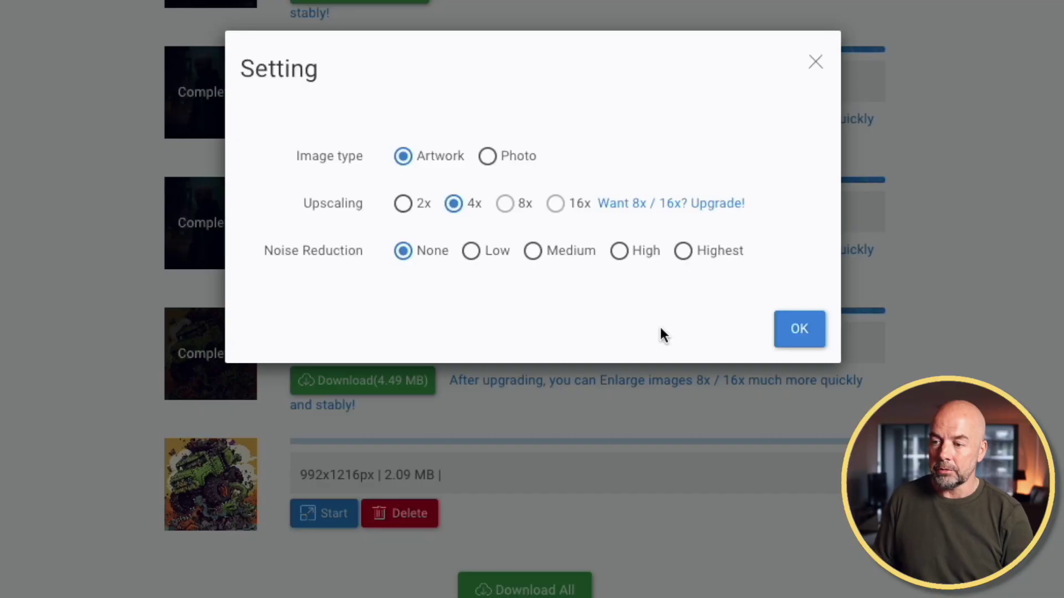
left_click(797, 330)
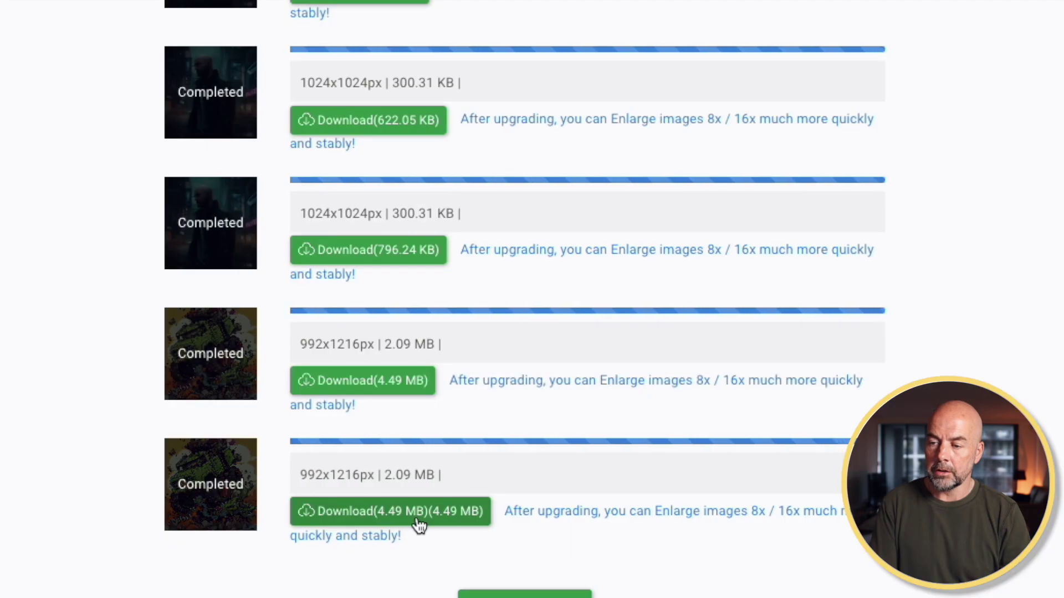